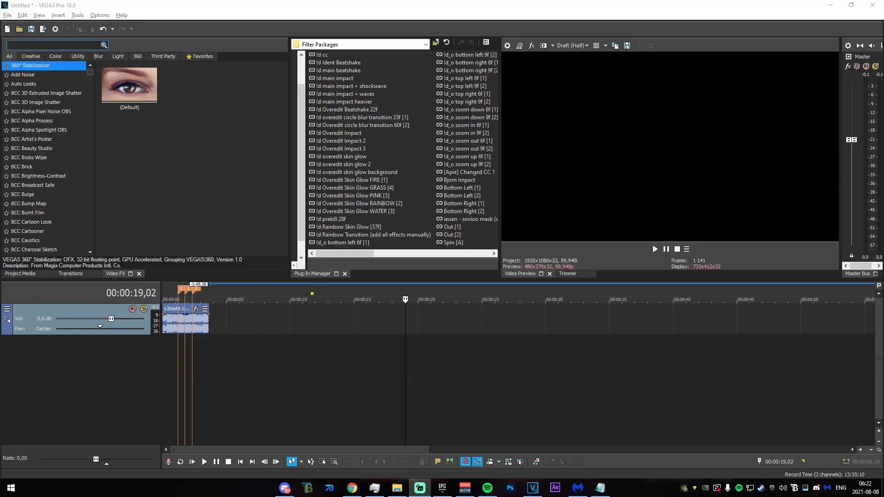
left_click(169, 352)
scroll(221, 371, "up", 10)
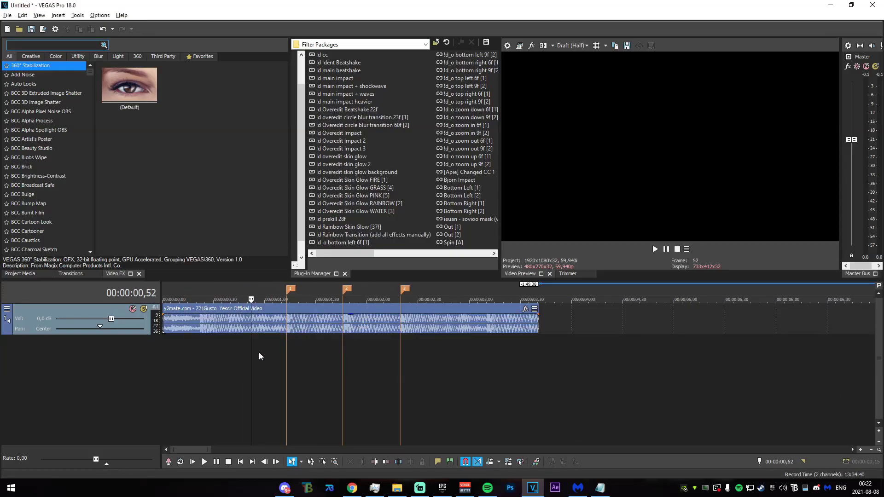
left_click(194, 352)
scroll(236, 362, "up", 2)
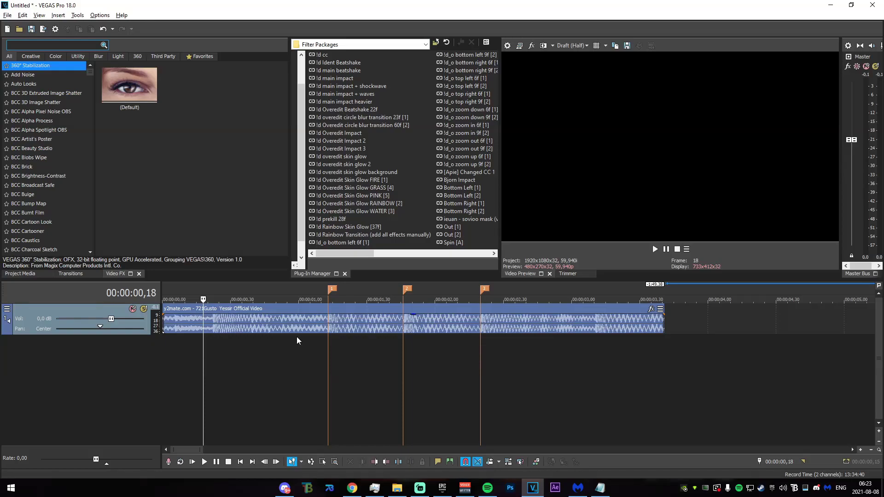
- Add the video "10 short one pumps for beat drops" from the file browser to the timeline, just after the song clip
left_click(397, 488)
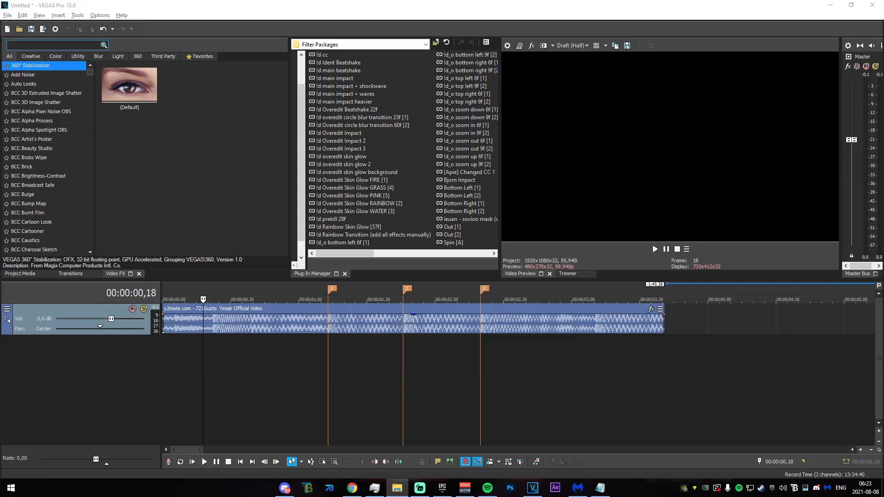
left_click_drag(553, 400, 686, 298)
left_click(517, 191)
scroll(615, 388, "down", 5)
left_click_drag(360, 385, 358, 385)
scroll(449, 381, "down", 3)
left_click(292, 401)
scroll(317, 401, "up", 3)
left_click_drag(396, 409, 364, 408)
left_click_drag(274, 399, 327, 396)
- Split the gameplay video into sections around the first kill, including cuts at 00:00:07,57 and 00:00:18,49
left_click(328, 322)
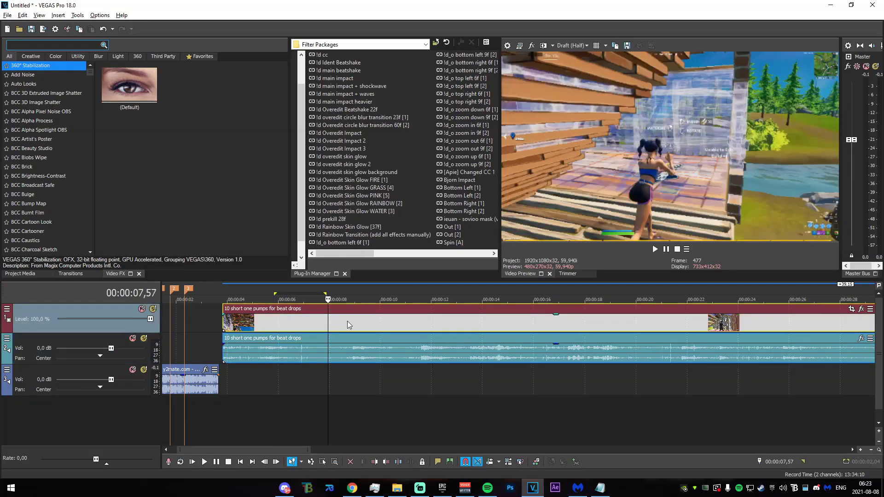
key("s")
left_click(360, 326)
left_click(383, 385)
key("s")
left_click_drag(396, 405, 605, 383)
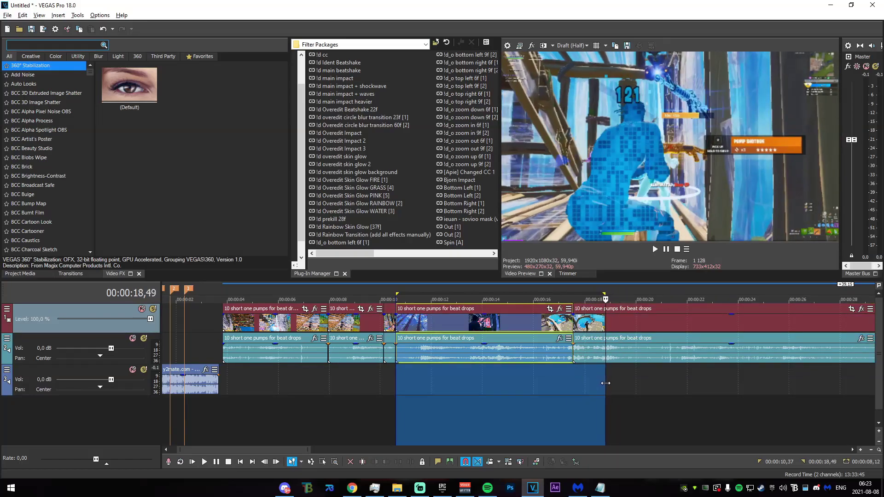
left_click(606, 330)
key("s")
- Delete the unwanted gameplay sections before 00:00:07,57 and between the first kill clip and 00:00:18,49
left_click(590, 330)
key("Delete")
left_click(479, 327)
left_click(393, 328)
left_click(389, 328)
key("Delete")
left_click(404, 326)
key("Delete")
left_click(333, 326)
left_click(342, 325)
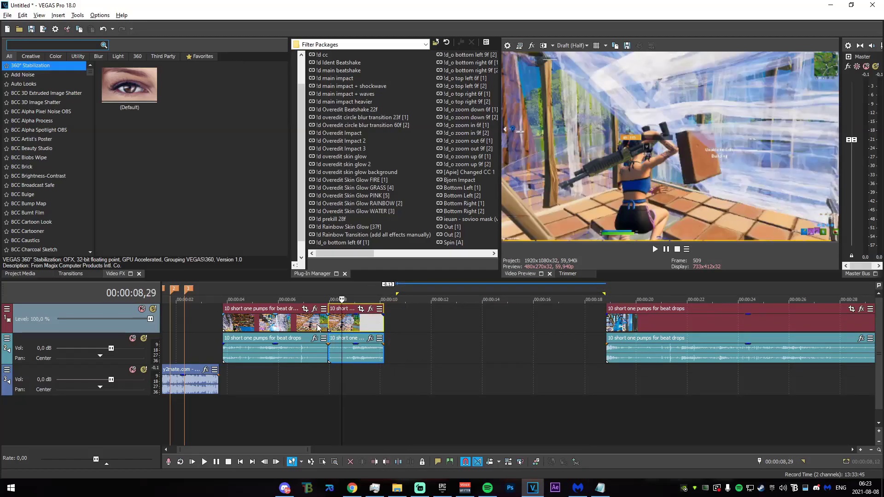
left_click(297, 325)
key("Delete")
- Split the remaining long gameplay video at two points to isolate another short kill clip
scroll(548, 366, "down", 2)
left_click(406, 373)
left_click_drag(404, 371, 478, 359)
left_click(478, 354)
key("s")
left_click(507, 353)
key("s")
left_click(517, 353)
- Extend the start of the gameplay section at 00:00:18,50 to an earlier point and split it just after its kill
left_click(432, 351)
left_click(418, 351)
left_click(423, 352)
left_click(413, 354)
left_click(405, 357)
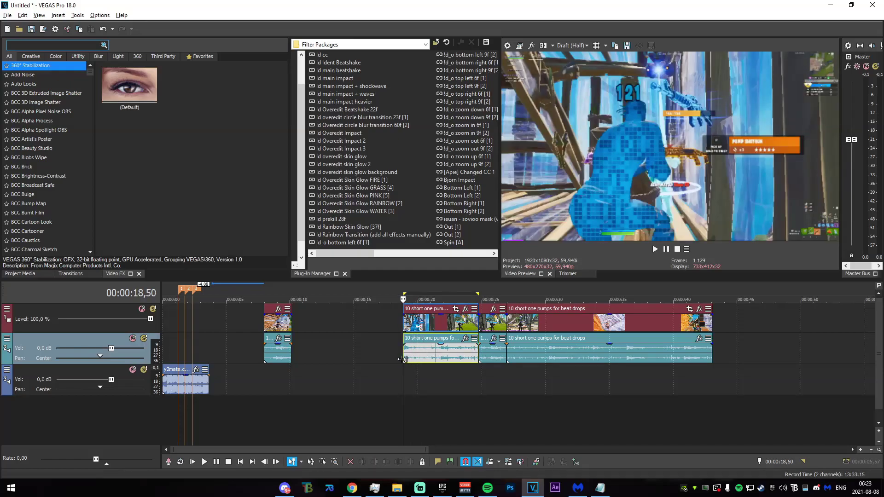
left_click_drag(402, 359, 387, 360)
left_click(413, 353)
key("s")
left_click(424, 351)
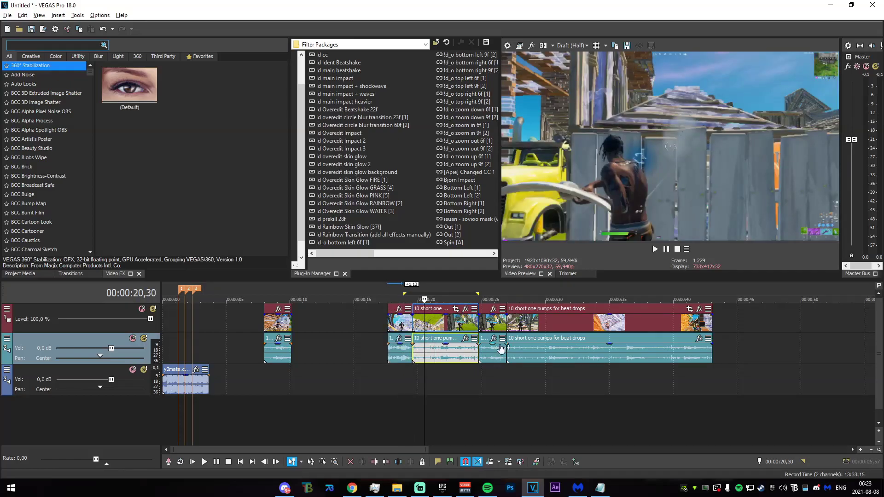
- Delete the leftover section after the second kill and the long remaining footage after the third kill clip
key("Delete")
left_click(521, 323)
key("Delete")
- Move the first gameplay clip above the song and align its shot with marker 1 at 00:00:01,13
scroll(200, 388, "down", 2)
left_click(174, 417)
scroll(174, 416, "up", 6)
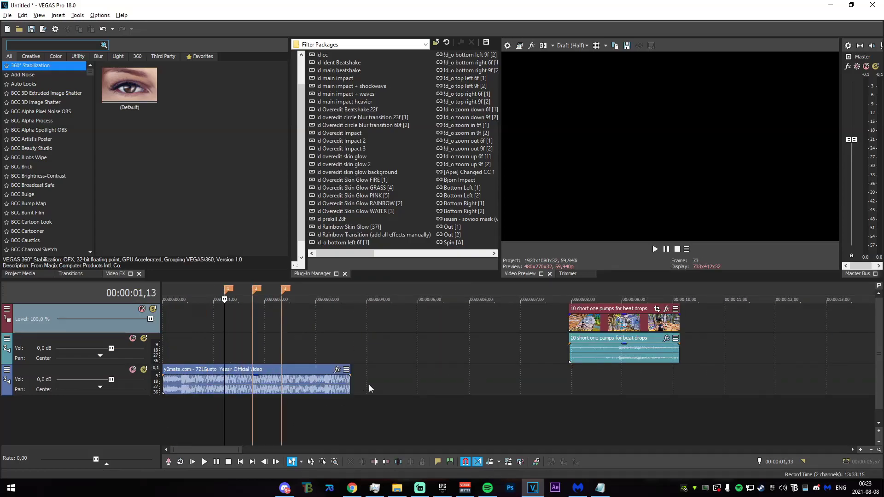
left_click_drag(599, 326, 250, 321)
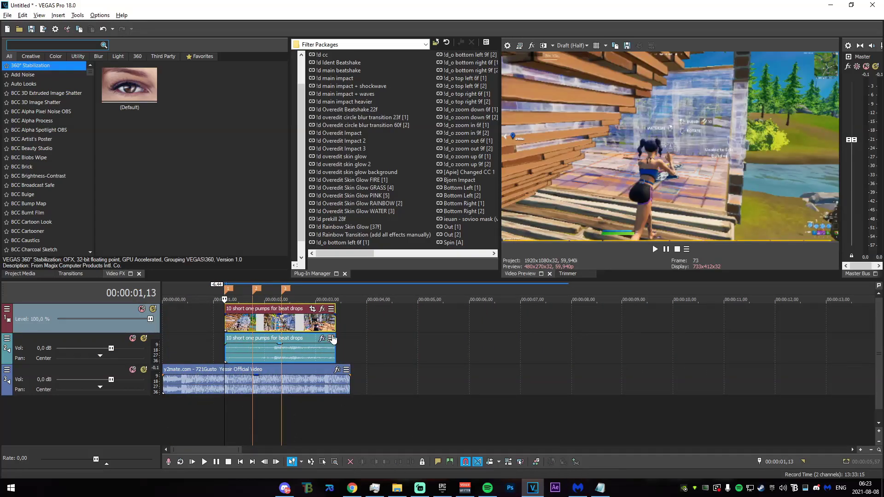
scroll(363, 326, "up", 3)
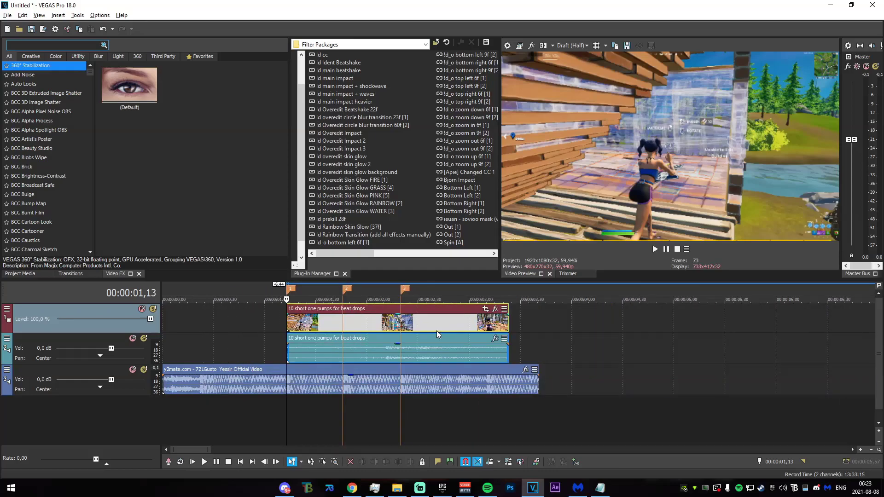
scroll(368, 327, "up", 6)
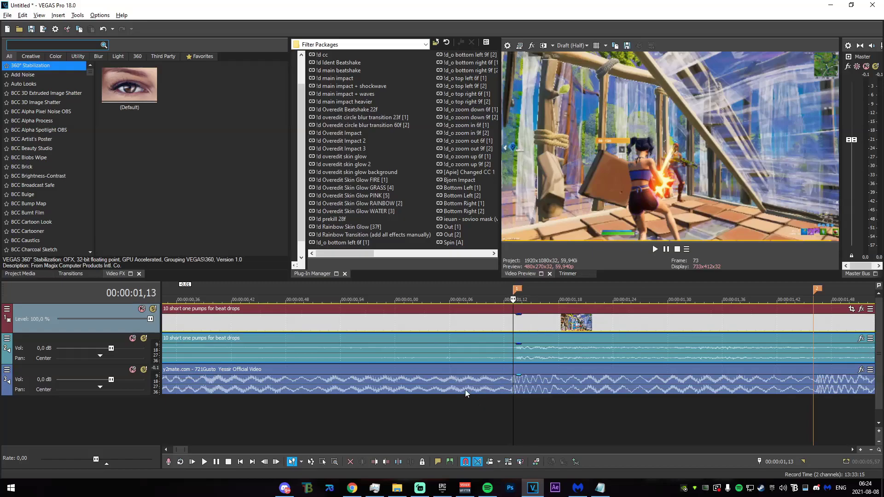
- Extend the start of the first gameplay clip to the beginning of the timeline
scroll(181, 380, "down", 8)
scroll(278, 411, "up", 3)
left_click_drag(198, 325, 163, 325)
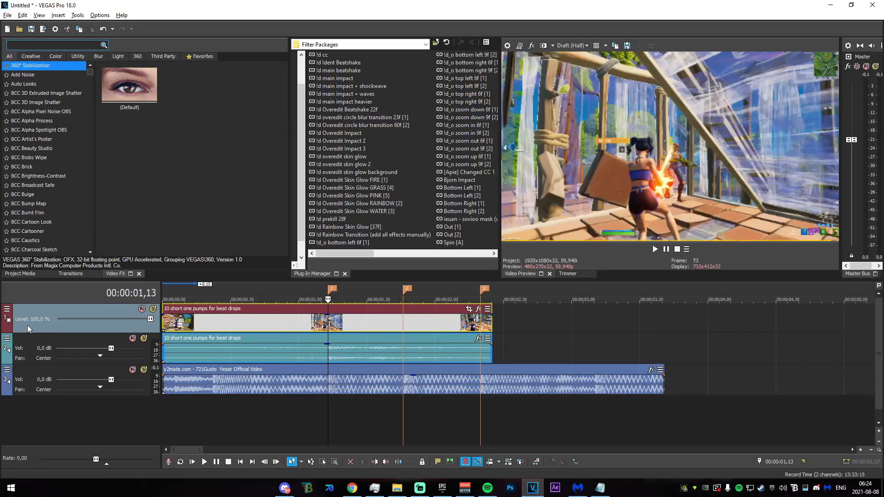
- Insert a new video track and a new audio track above the existing gameplay tracks
scroll(366, 368, "down", 2)
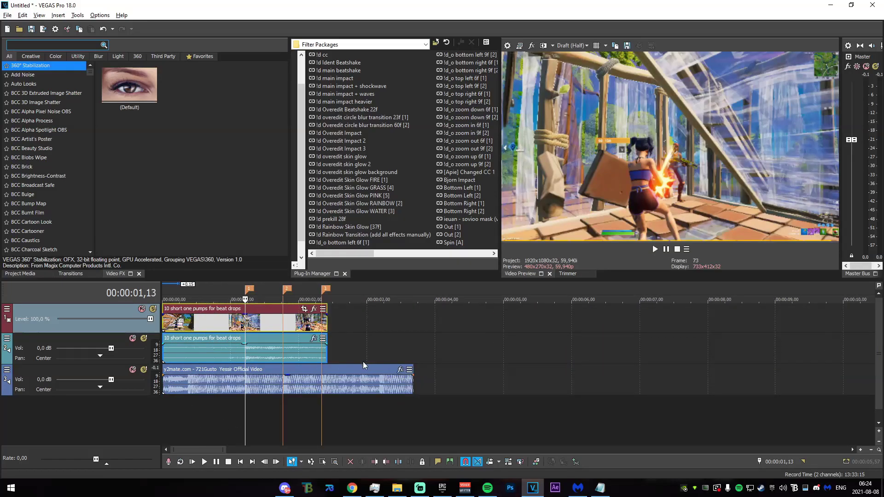
key("ctrl+shift+q")
scroll(364, 362, "down", 4)
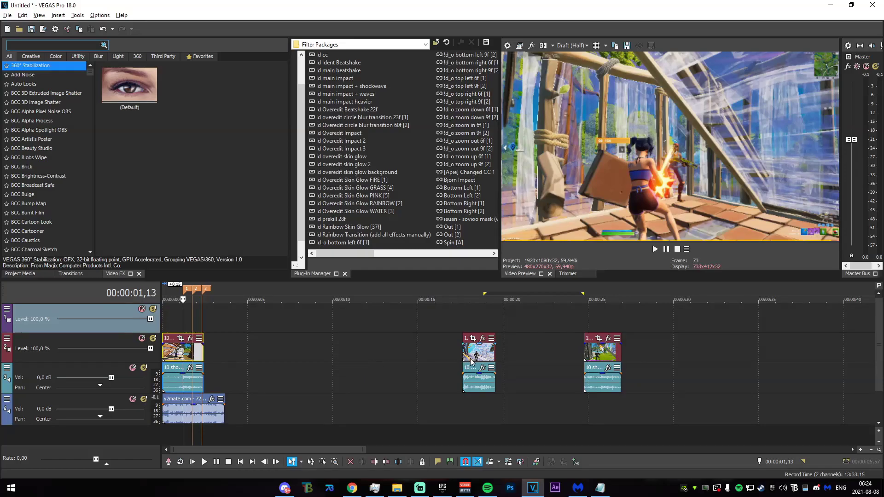
scroll(114, 336, "down", 1)
left_click_drag(61, 403, 206, 355)
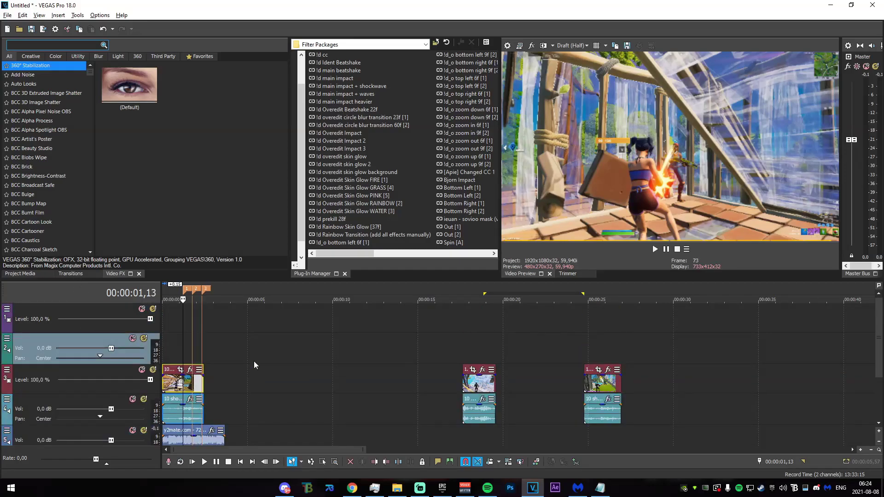
- Move the second gameplay clip onto the new tracks, aligning its shot with marker 2 and its start with marker 1
mouse_move(476, 391)
left_mouse_down()
mouse_move(476, 328)
mouse_move(212, 323)
left_mouse_up()
left_click(186, 322)
left_click(192, 323)
scroll(193, 322, "up", 5)
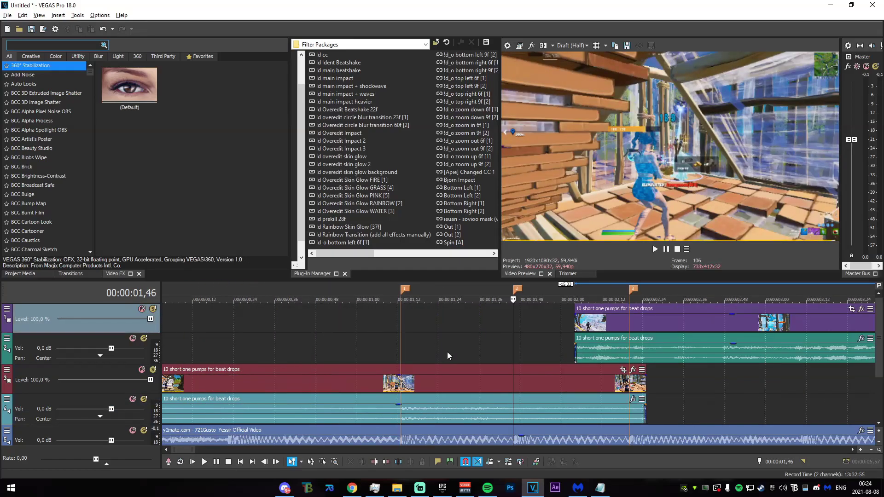
left_click_drag(620, 325, 401, 324)
scroll(397, 330, "down", 4)
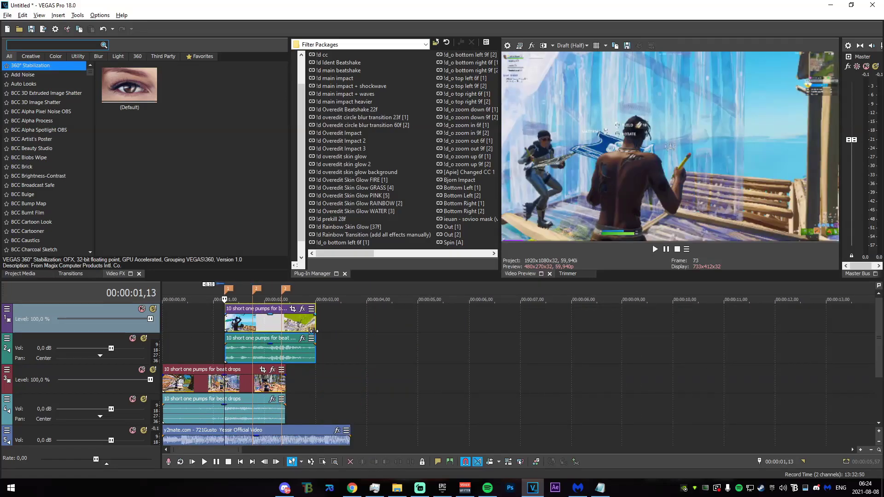
- Extend the end of the first gameplay clip to 00:00:02,53
left_click(285, 403)
scroll(290, 407, "up", 3)
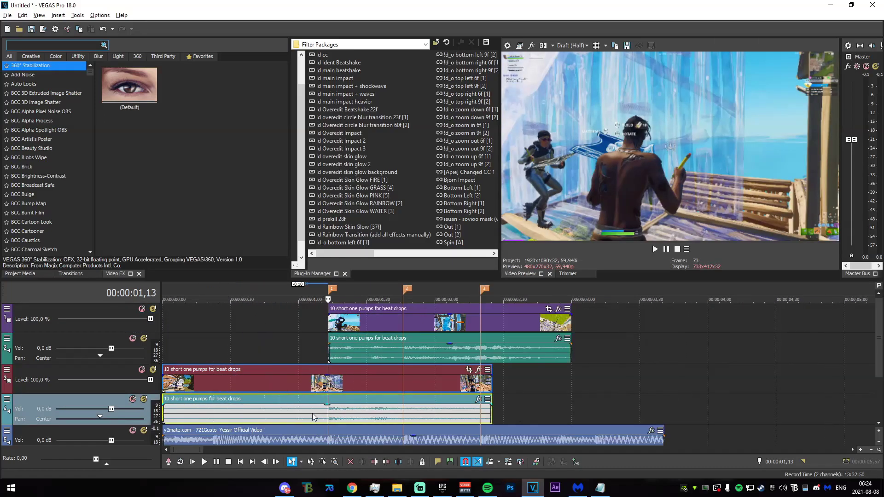
left_click(492, 416)
scroll(541, 423, "up", 1)
key("space")
key("space")
left_click(605, 412)
left_click(608, 411)
left_click_drag(512, 407, 608, 407)
- Split the second gameplay clip at 00:00:02,53 and delete the excess after the cut
left_click(606, 323)
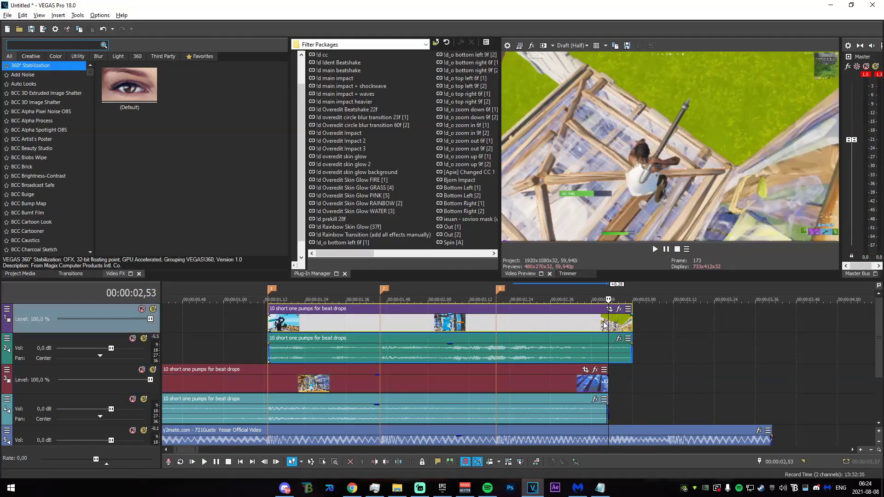
key("s")
left_click(614, 325)
key("Delete")
- Insert another video track and audio track above all the gameplay tracks
scroll(598, 382, "down", 6)
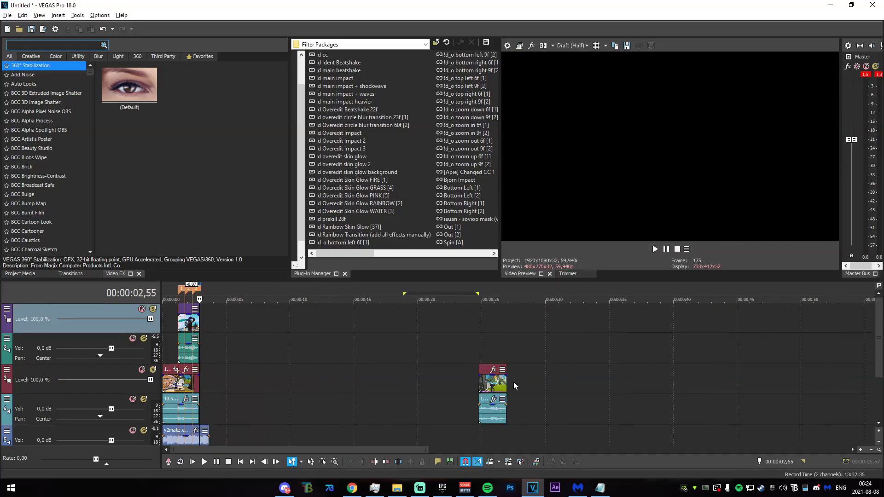
key("ctrl+shift+q")
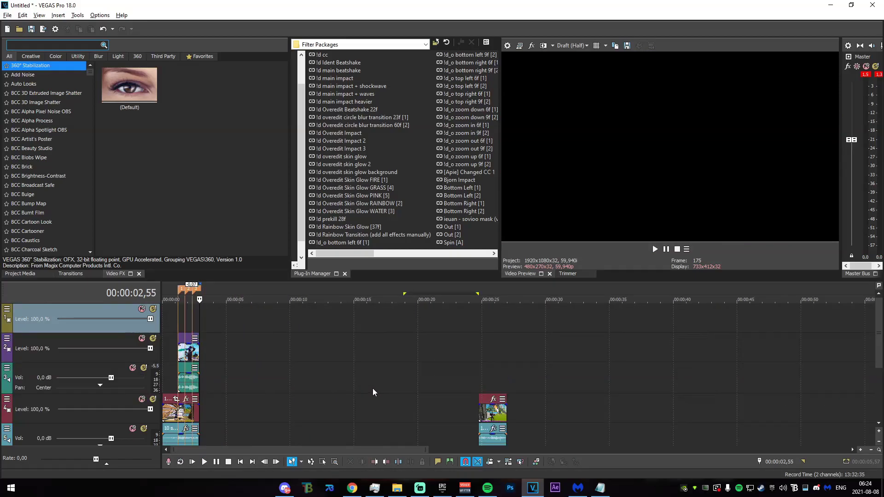
key("ctrl+q")
left_click_drag(91, 409, 132, 333)
- Move the third gameplay clip from the far end of the timeline onto the new topmost tracks, near the markers
left_click(494, 436)
left_click_drag(878, 338, 878, 351)
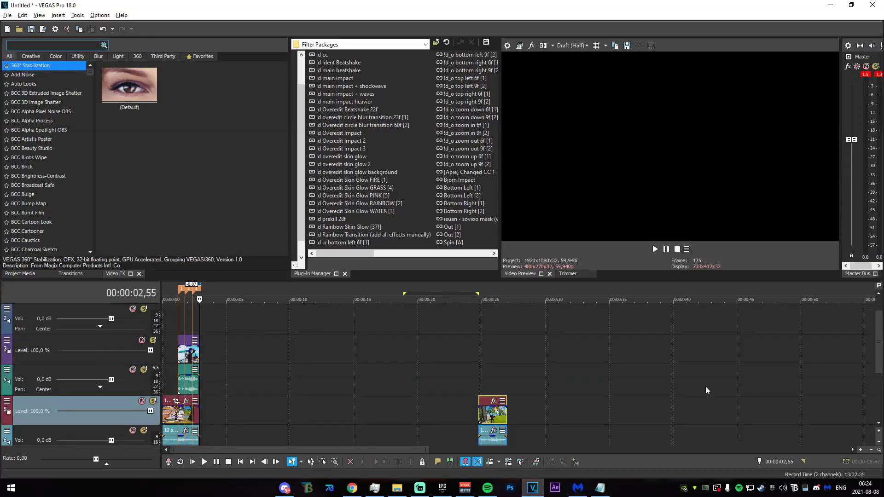
left_click_drag(493, 444, 188, 319)
left_click(189, 319)
scroll(455, 336, "up", 8)
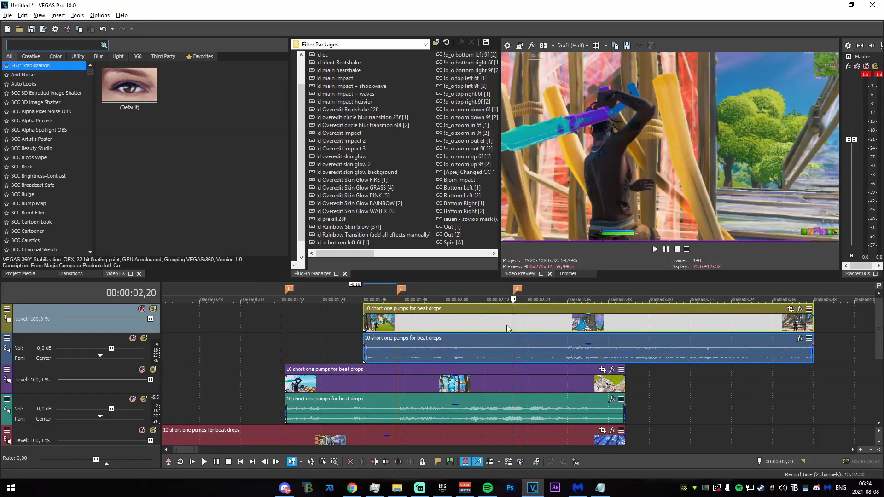
- Align the third gameplay clip's shot with marker 3 at 00:00:02,20 and trim its start to marker 2
mouse_move(464, 322)
left_mouse_down()
mouse_move(487, 322)
mouse_move(473, 320)
left_mouse_up()
left_click_drag(317, 322, 395, 317)
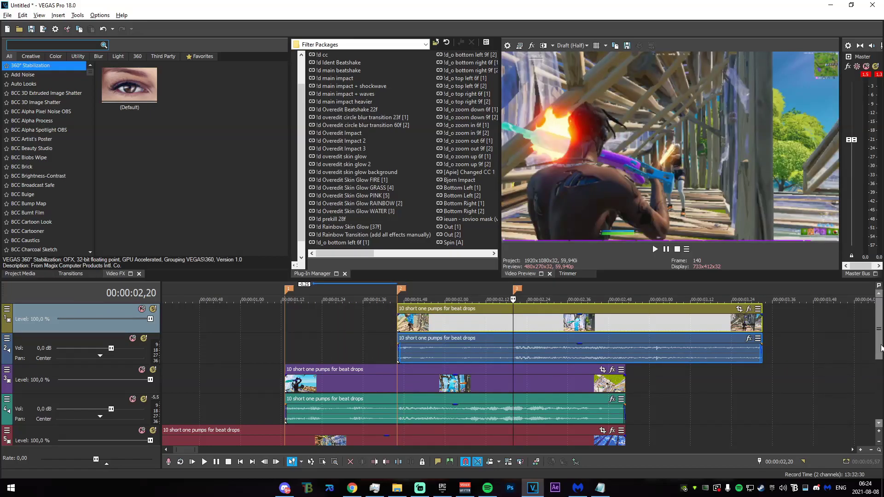
left_click_drag(878, 348, 881, 362)
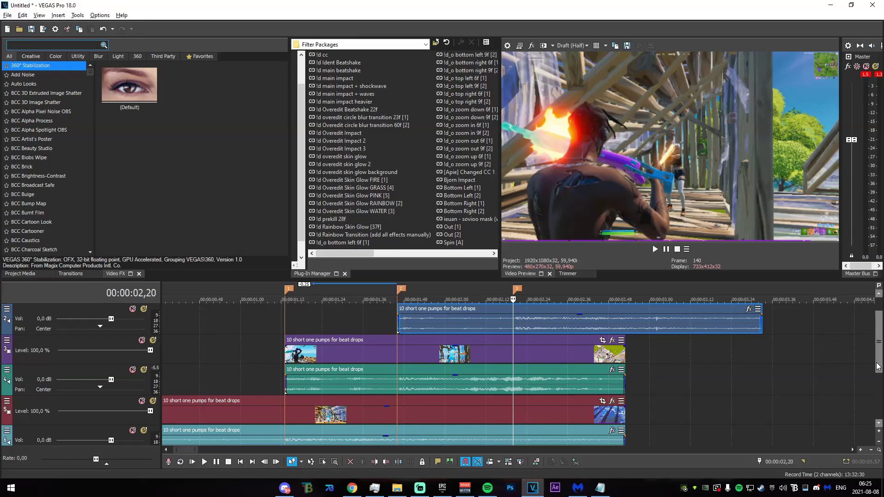
scroll(459, 320, "up", 1)
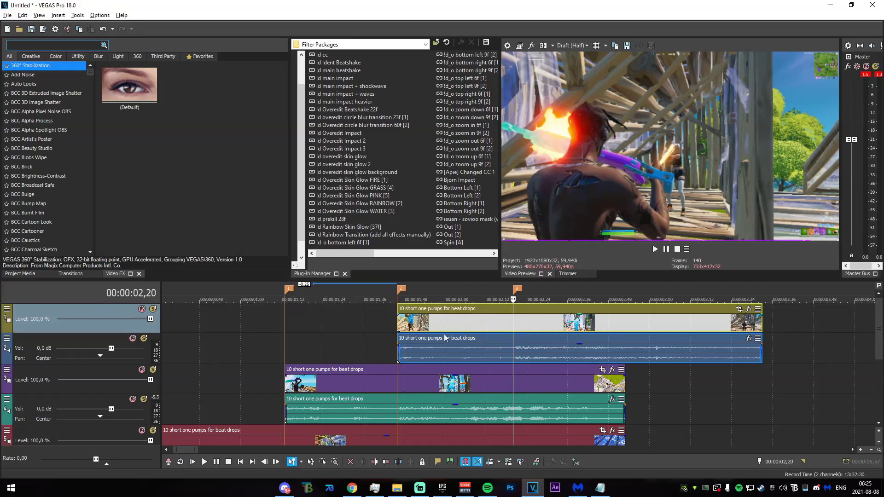
- Solo the topmost video and audio tracks, and cut off the third gameplay clip after 00:00:02,53
left_click(153, 309)
left_click(143, 338)
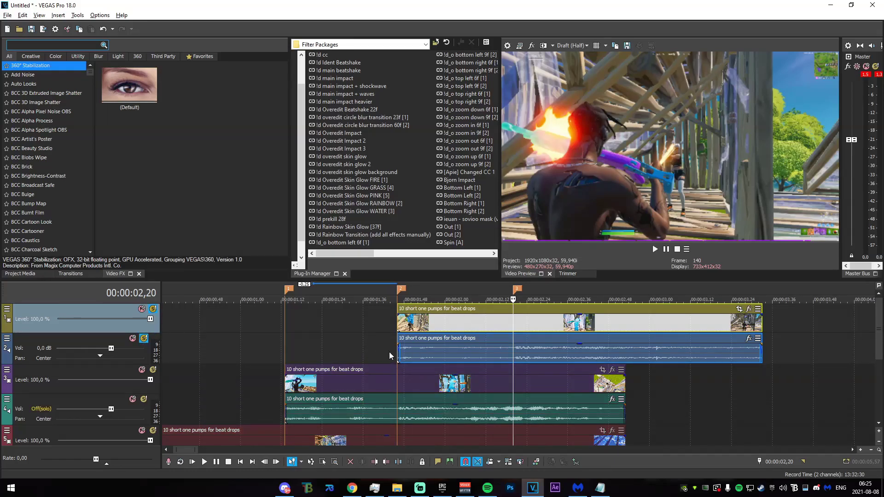
mouse_move(394, 355)
left_mouse_down()
mouse_move(625, 358)
mouse_move(397, 356)
left_mouse_up()
left_click(626, 356)
key("s")
key("Delete")
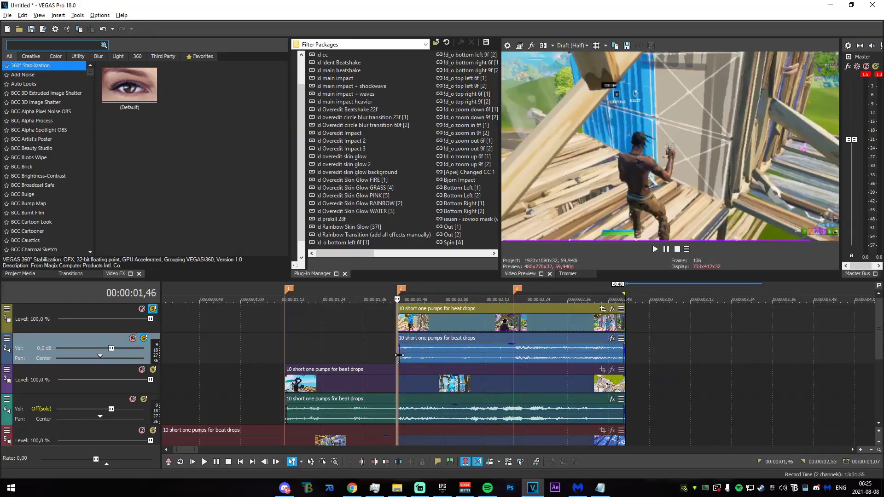
- Turn off solo on the topmost video and audio tracks
left_click(404, 324)
left_click(144, 338)
left_click(153, 309)
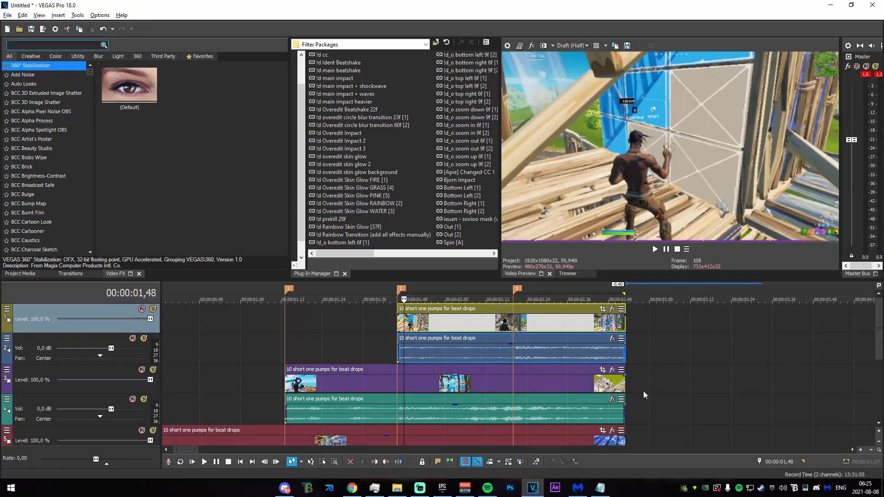
- Insert a velocity envelope on the first gameplay clip's video event
left_click_drag(877, 352, 877, 380)
left_click(315, 388)
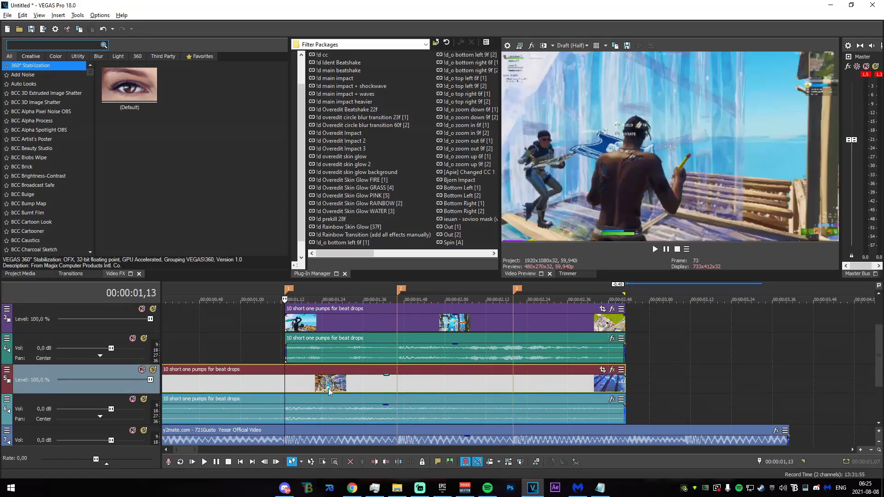
scroll(315, 388, "up", 4)
right_click(515, 385)
mouse_move(583, 381)
left_click(655, 382)
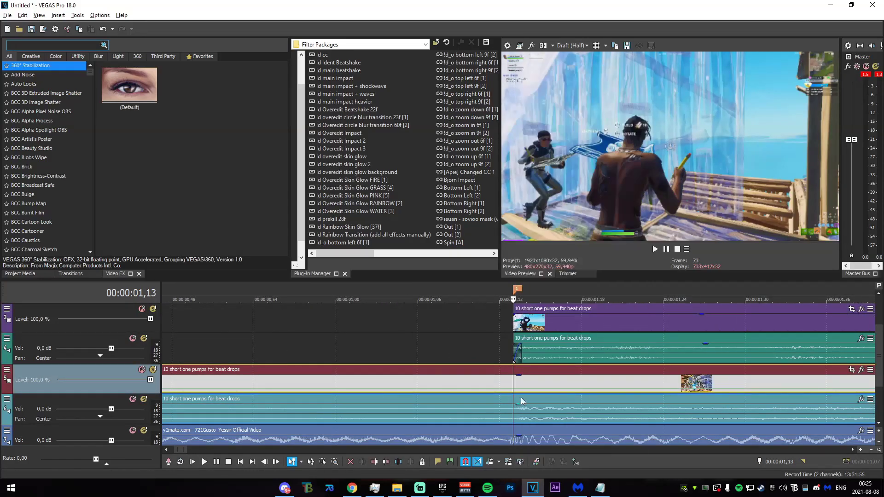
- Add points to the first gameplay clip's velocity envelope at marker 1, at 00:00:01,09 and at 00:00:01,16
scroll(518, 395, "up", 3)
double_click(513, 389)
key("alt+Left")
key("alt+Left")
key("alt+Left")
key("alt+Left")
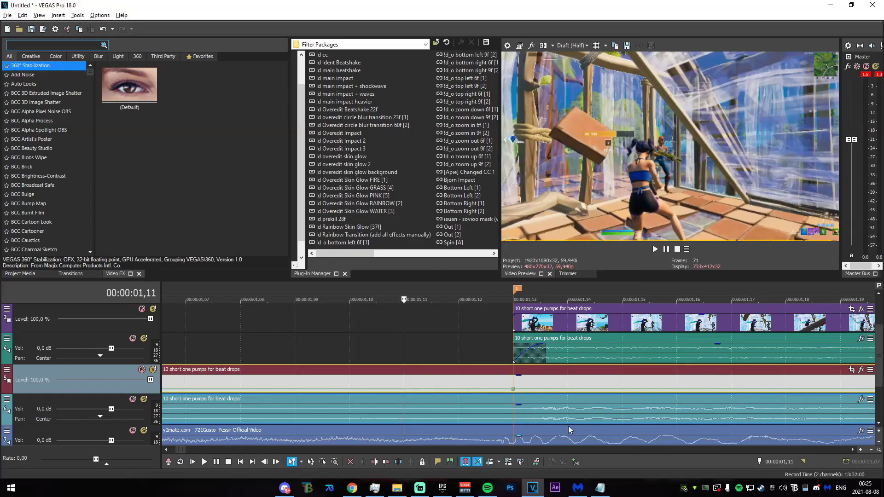
scroll(502, 381, "down", 3)
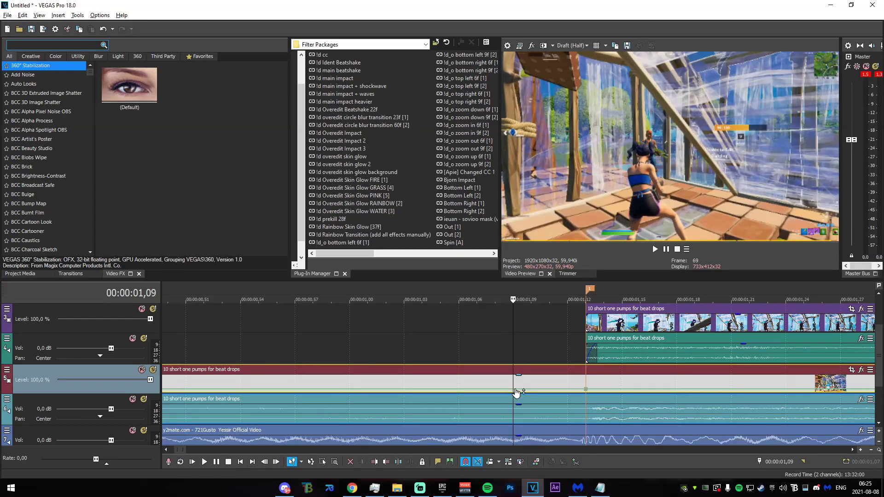
double_click(646, 389)
right_click(645, 388)
left_click(683, 212)
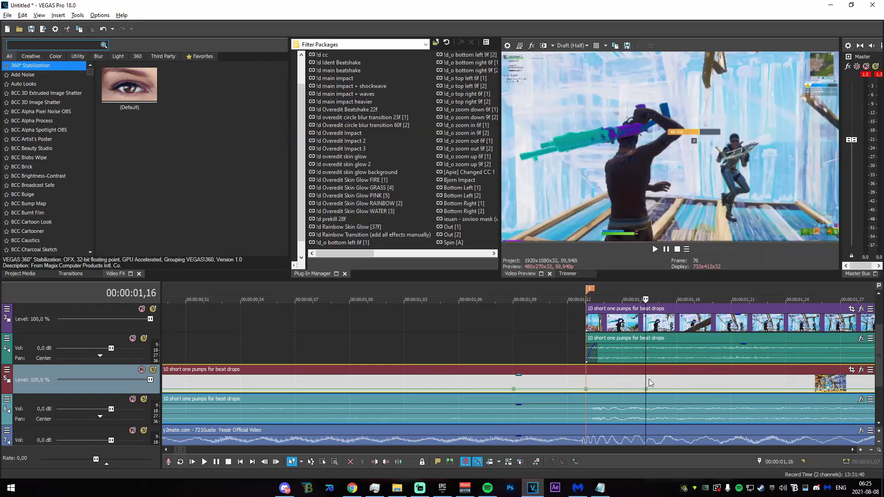
- Set the first gameplay clip's velocity to 50% forward at 00:00:01,16 and 300% forward at marker 1
right_click(646, 389)
left_click(685, 214)
right_click(586, 389)
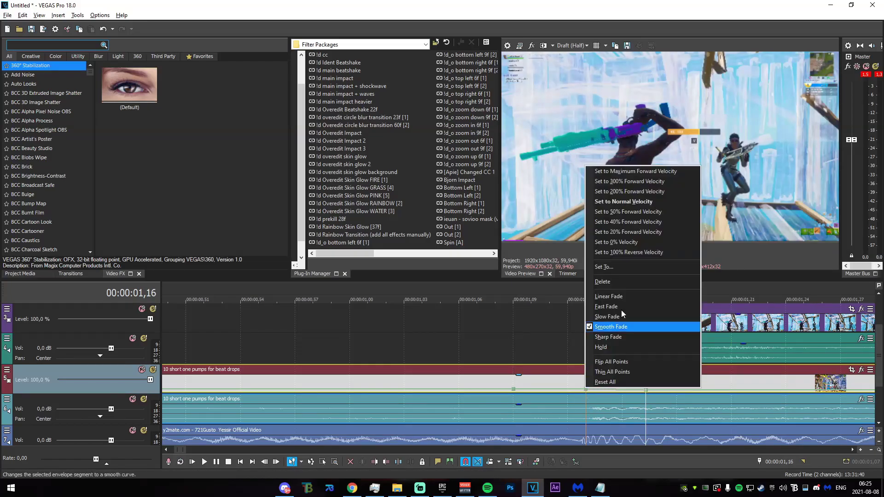
left_click(623, 183)
- Insert a velocity envelope on the second gameplay clip, the video event starting at marker 1
left_click_drag(386, 375, 821, 372)
left_click(485, 361)
scroll(493, 364, "down", 4)
scroll(488, 361, "up", 1)
left_click_drag(479, 358, 555, 380)
scroll(702, 372, "down", 3)
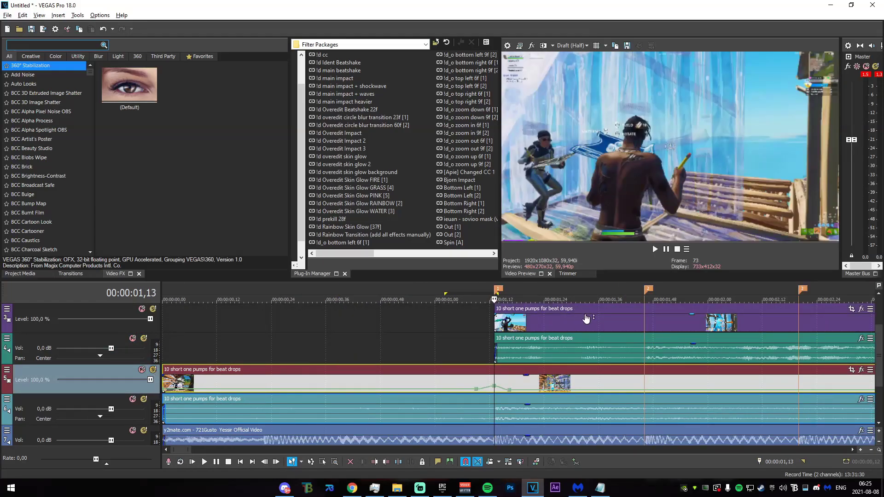
left_click(630, 321)
right_click(646, 322)
left_click(643, 383)
left_click(644, 321)
right_click(695, 330)
mouse_move(694, 384)
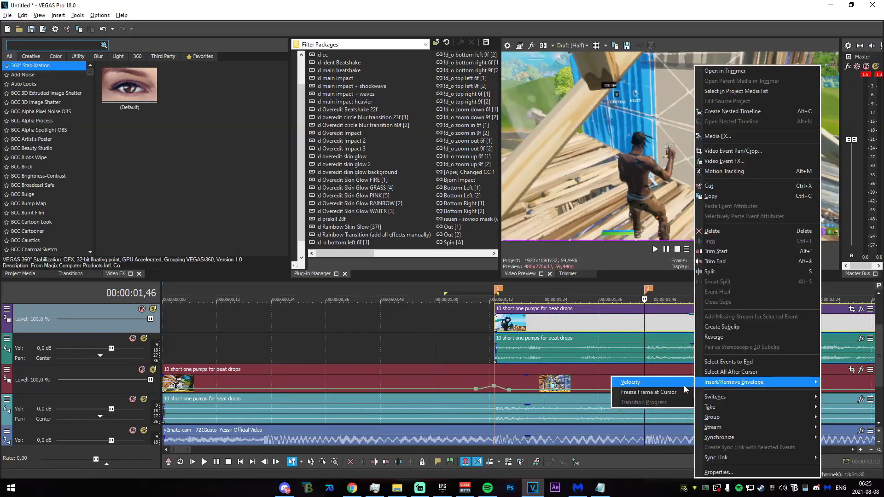
left_click(630, 382)
- Add points to the second clip's velocity envelope at marker 2, at 00:00:01,42 and at 00:00:01,50
scroll(502, 356, "up", 1)
scroll(501, 366, "up", 4)
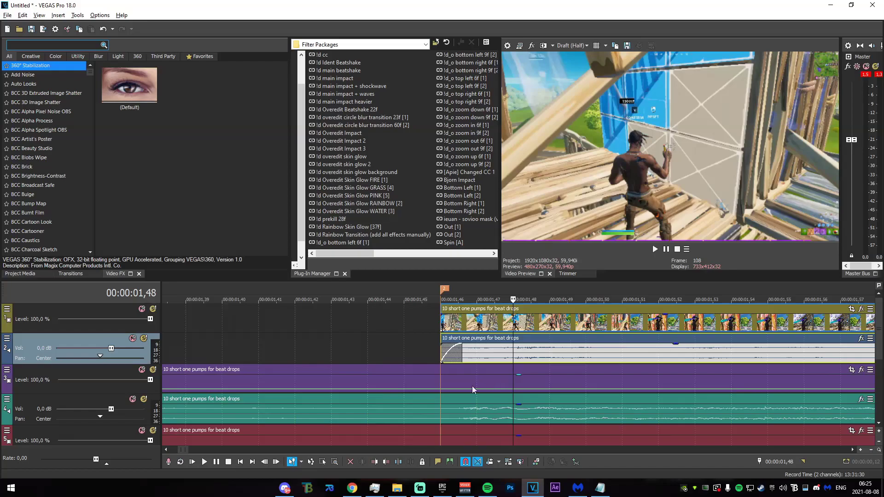
left_click(438, 385)
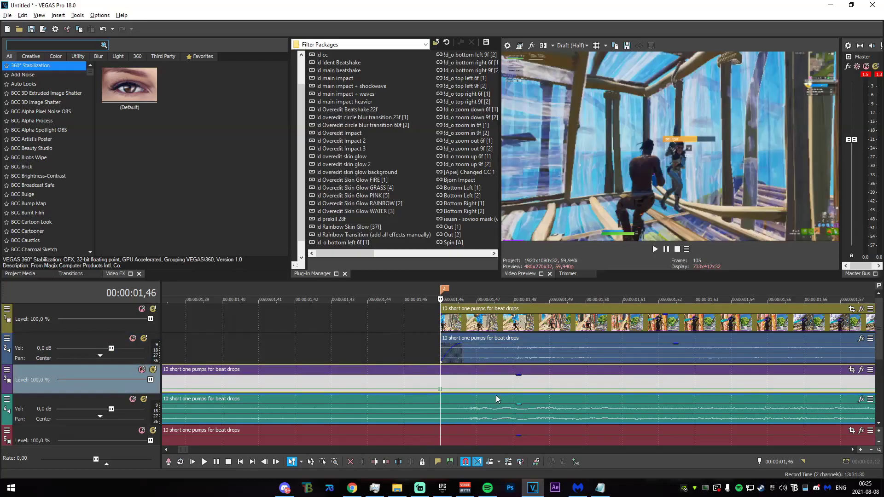
double_click(295, 389)
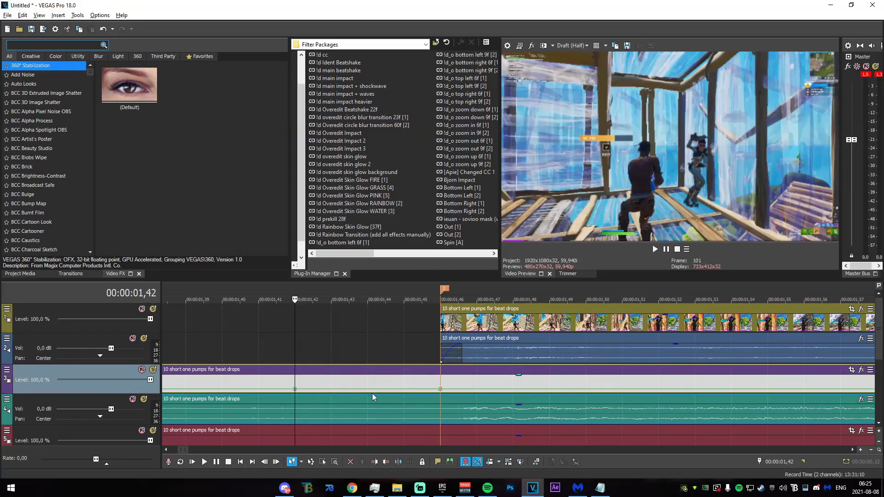
double_click(595, 389)
- Set the second clip's velocity to 50% forward at 00:00:01,50 and raise its point at marker 2
right_click(596, 390)
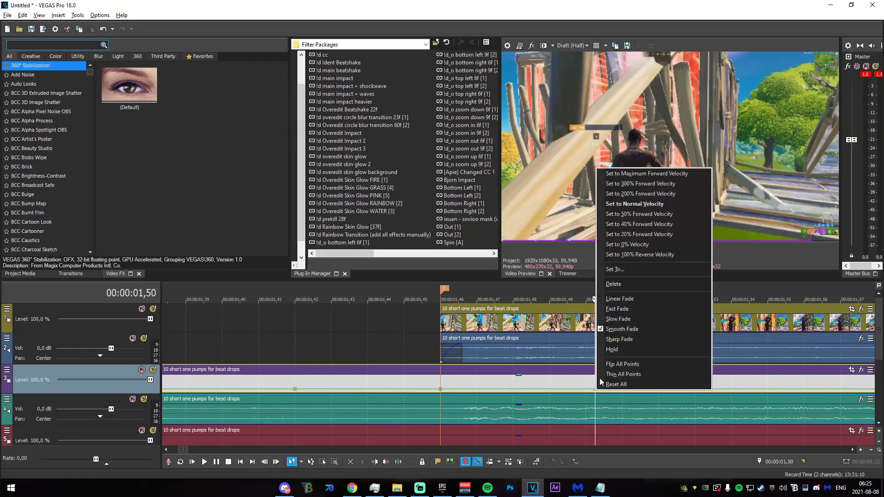
left_click(639, 213)
right_click(440, 390)
left_click(493, 200)
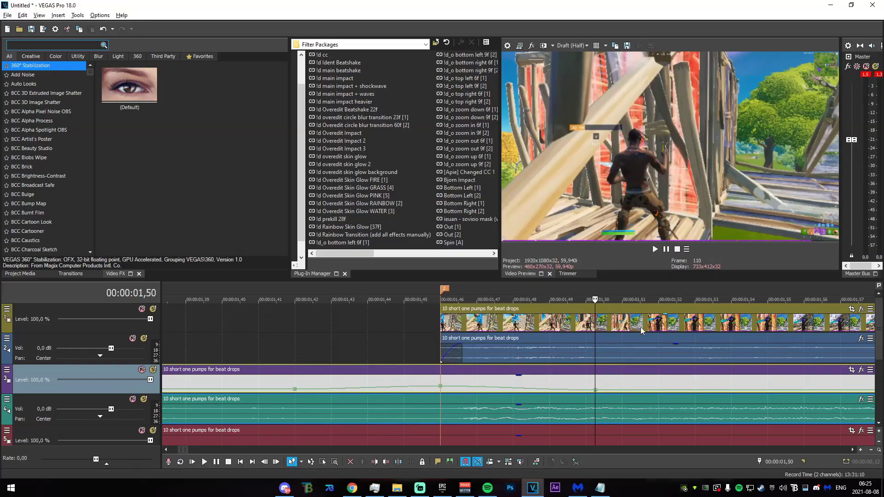
- Insert a velocity envelope on the third gameplay clip, the topmost video event starting at marker 2
scroll(593, 331, "down", 8)
left_click(614, 322)
scroll(614, 322, "up", 4)
left_click(527, 322)
right_click(527, 321)
mouse_move(591, 383)
left_click(671, 382)
- Add points to the third clip's velocity envelope at marker 3, at 00:00:02,16 and at 00:00:02,24
scroll(548, 336, "up", 3)
double_click(513, 328)
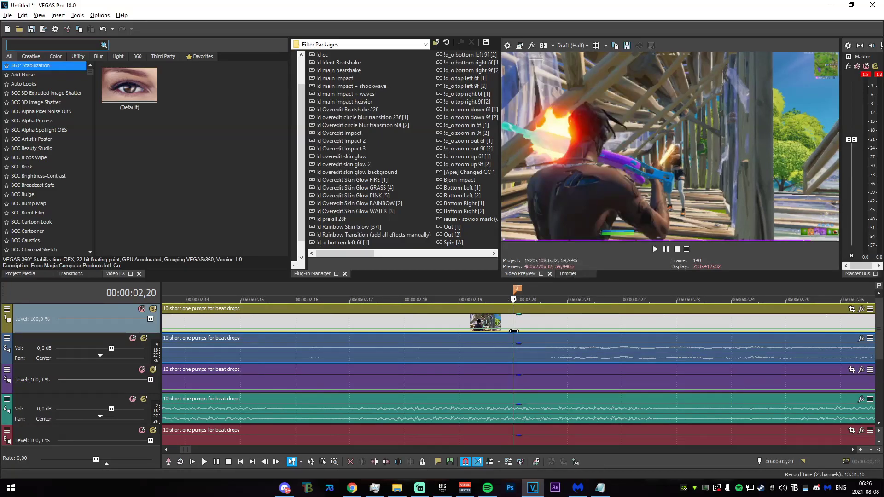
key("Left")
key("Left")
key("Left")
key("Left")
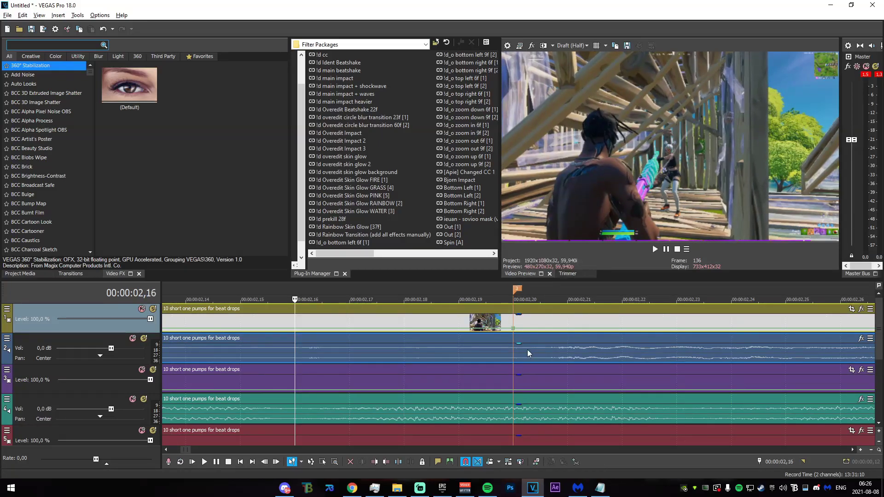
double_click(297, 330)
double_click(748, 329)
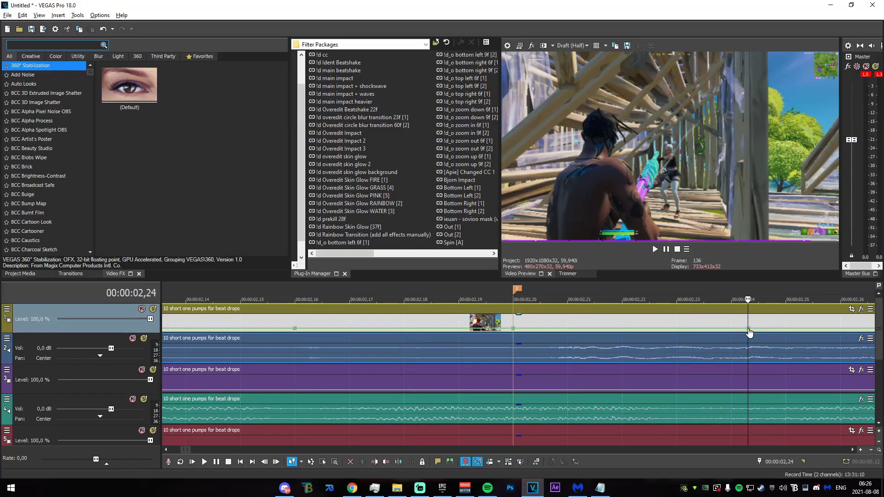
- Slow the third clip's forward velocity at 00:00:02,24 and set the velocity of its point at marker 3
right_click(748, 329)
left_click(790, 161)
right_click(511, 329)
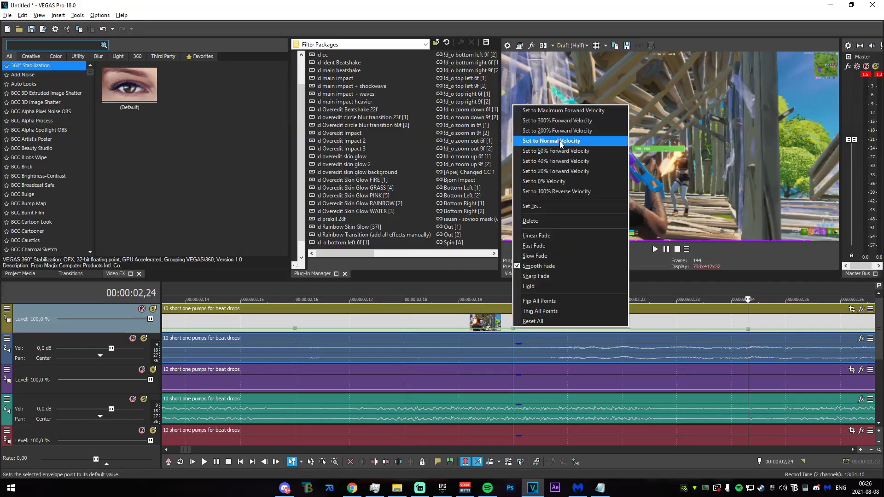
left_click(559, 144)
- Review the stacked clips, checking where the second and third clips start and how their velocity curves line up with the markers
scroll(542, 381, "down", 10)
left_click(289, 339)
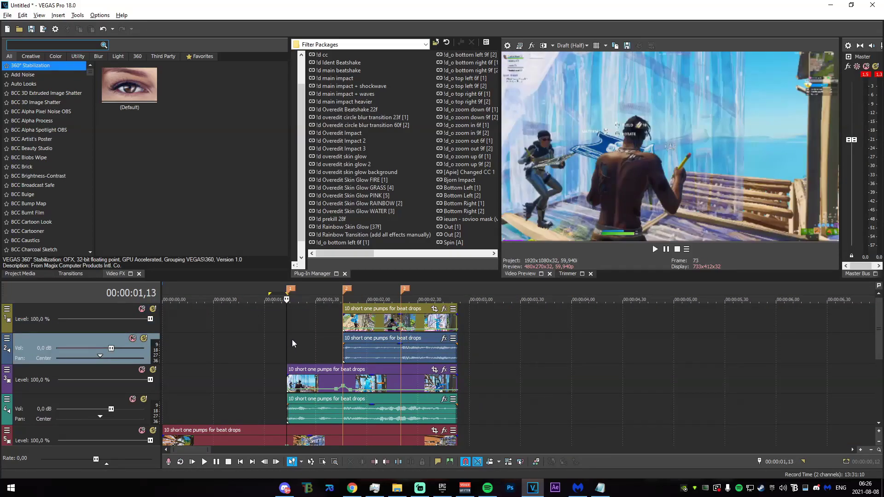
scroll(460, 370, "up", 2)
scroll(478, 375, "down", 1)
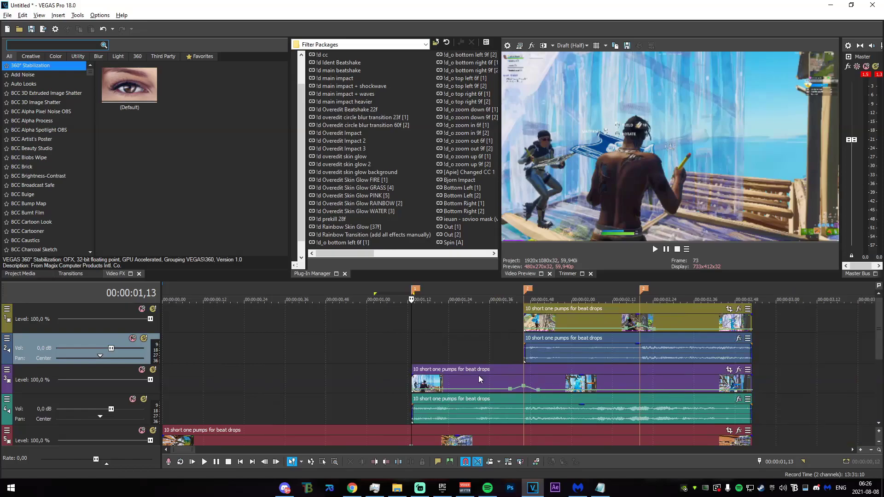
left_click(528, 387)
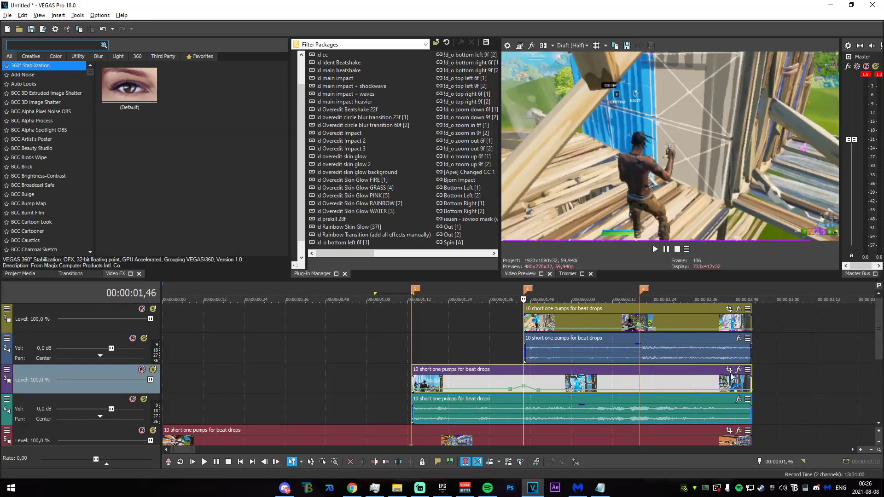
left_click(592, 330)
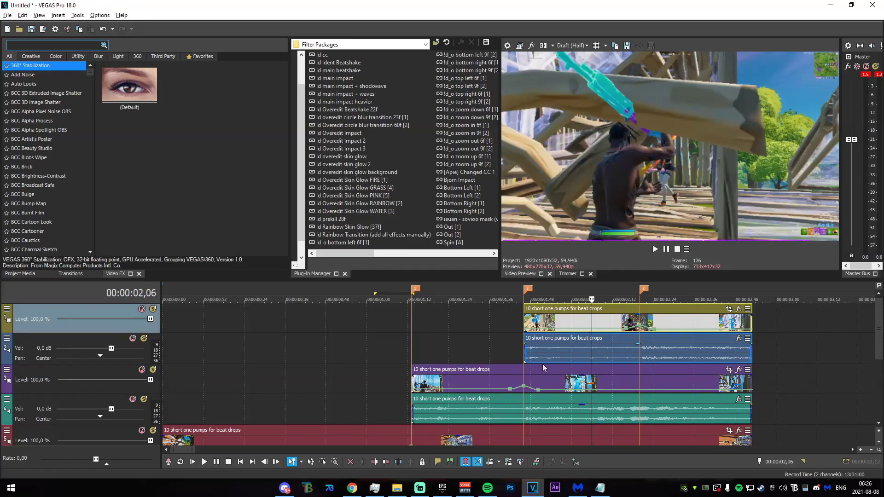
left_click(528, 386)
left_click(551, 325)
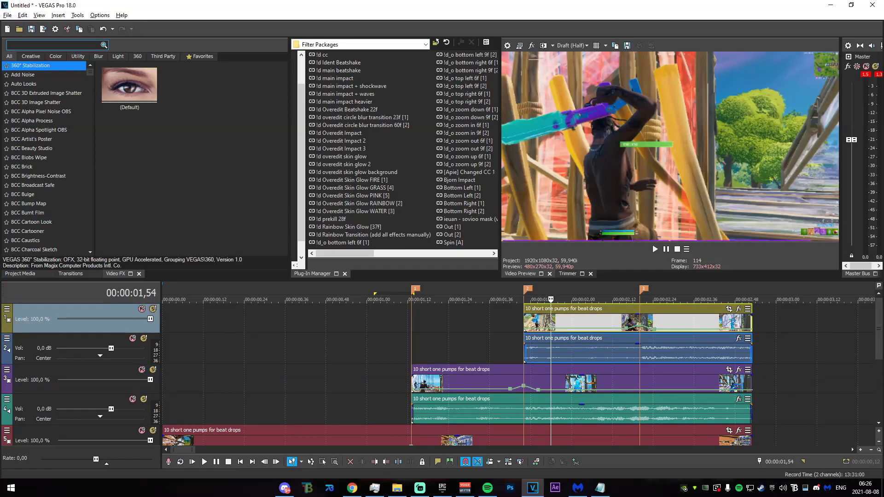
left_click_drag(166, 417, 434, 419)
left_click(519, 380)
left_click_drag(359, 363, 448, 367)
left_click(449, 364)
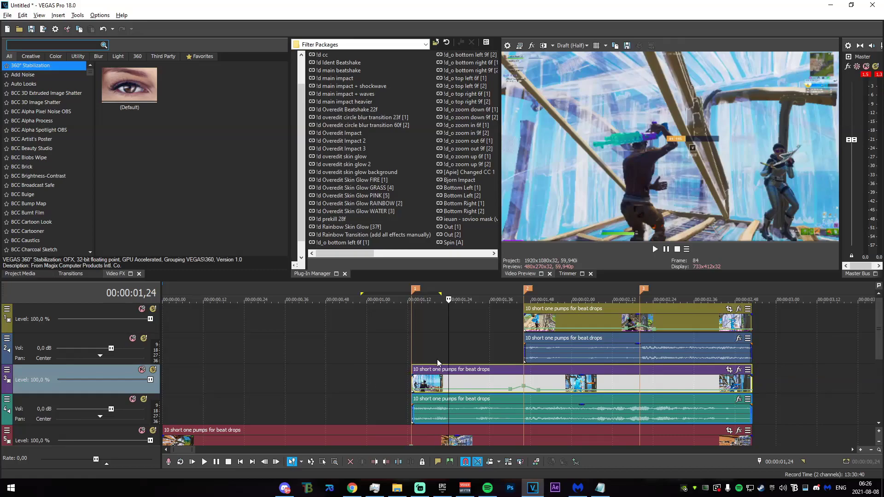
left_click(595, 319)
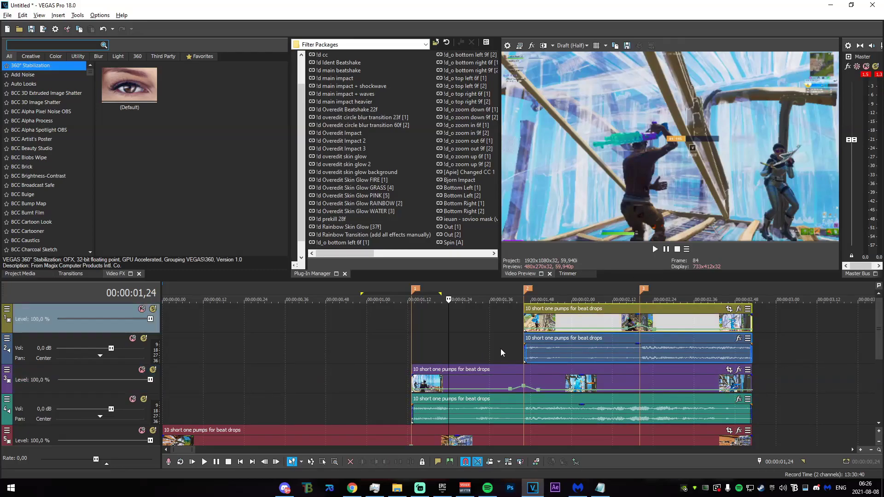
- Open Event Pan/Crop for the second gameplay clip with the cursor at its start, and enable its mask
left_click(462, 379)
left_click(415, 380)
key("Left")
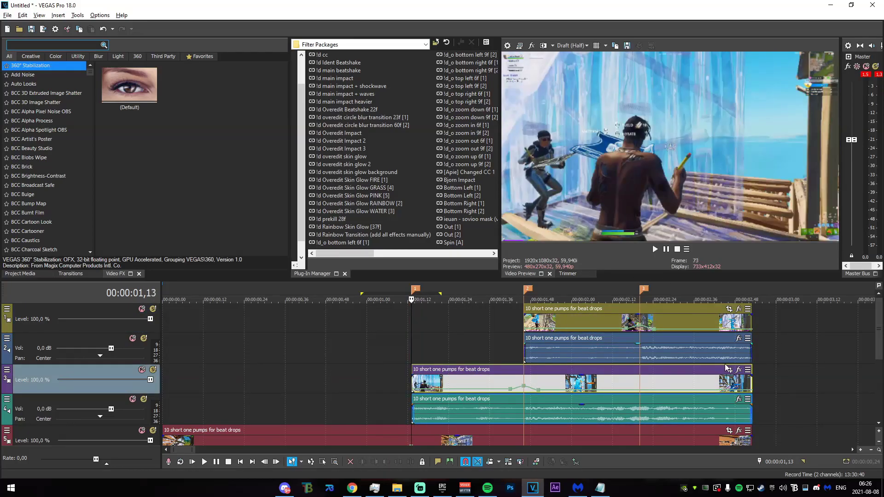
left_click(729, 369)
left_click(32, 416)
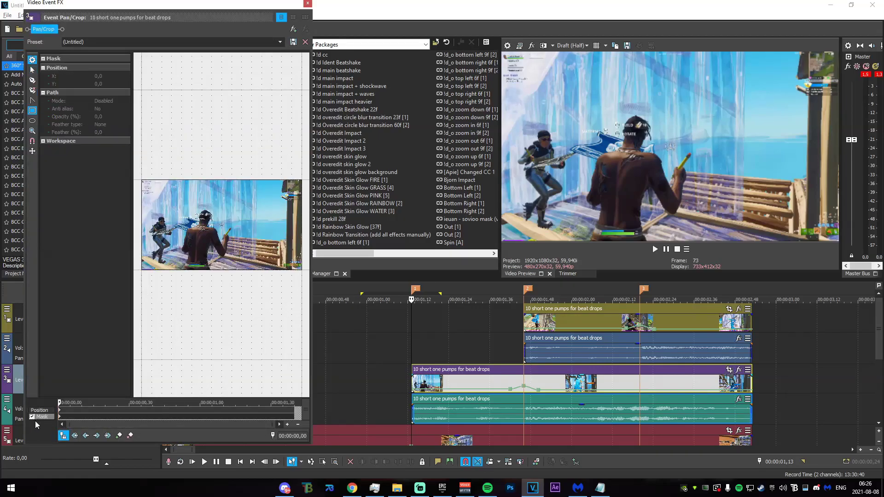
- Widen the Event Pan/Crop window and draw a tall rectangular mask around the player, extending past the frame's upper and lower edges
left_click_drag(312, 331, 518, 330)
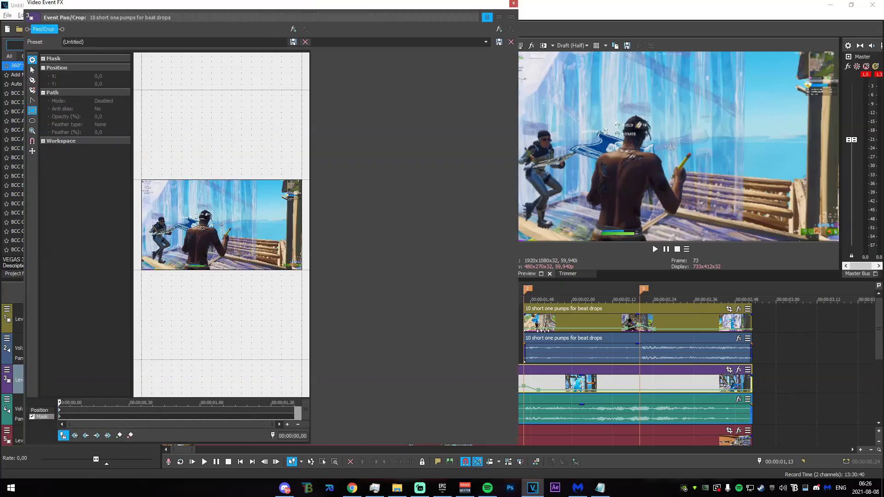
scroll(324, 224, "up", 6)
scroll(324, 225, "down", 1)
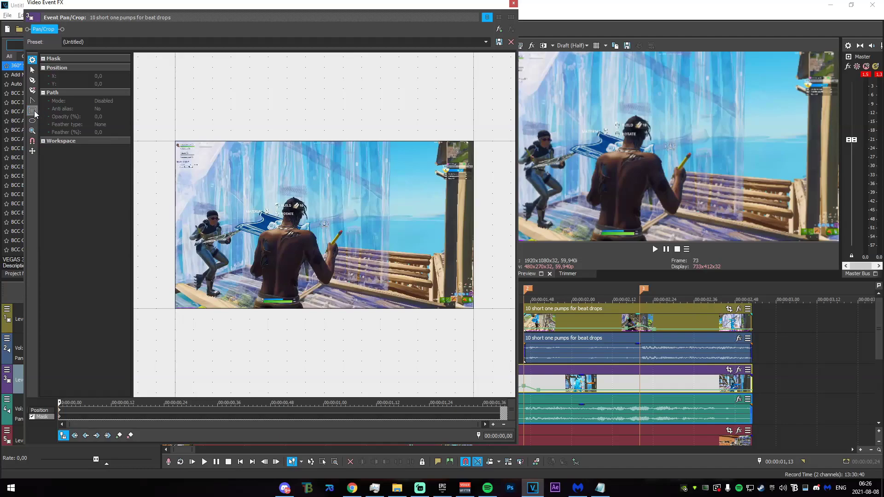
left_click_drag(272, 122, 364, 338)
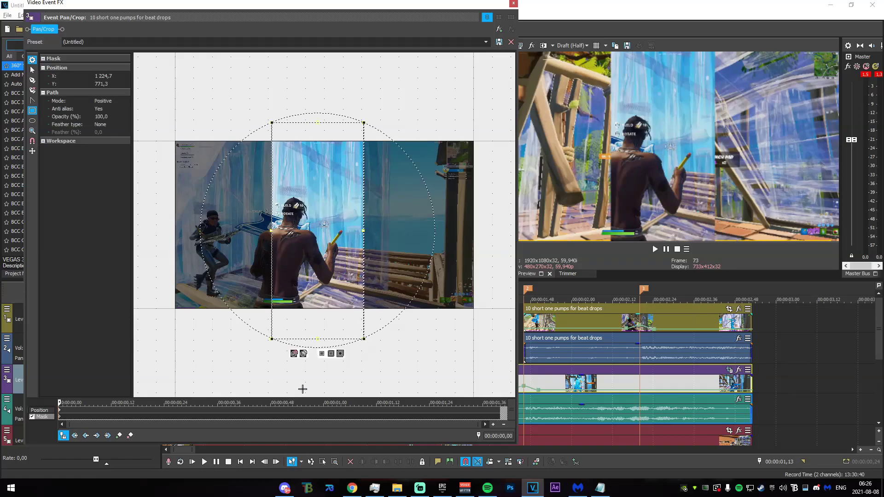
- Move the mask to X 1 280,0, Y 799,0 partway through the clip, and adjust it to X 1 244,5 at 00:00:00,30
left_click_drag(60, 403, 155, 402)
left_click_drag(314, 318, 320, 318)
left_click_drag(155, 403, 193, 404)
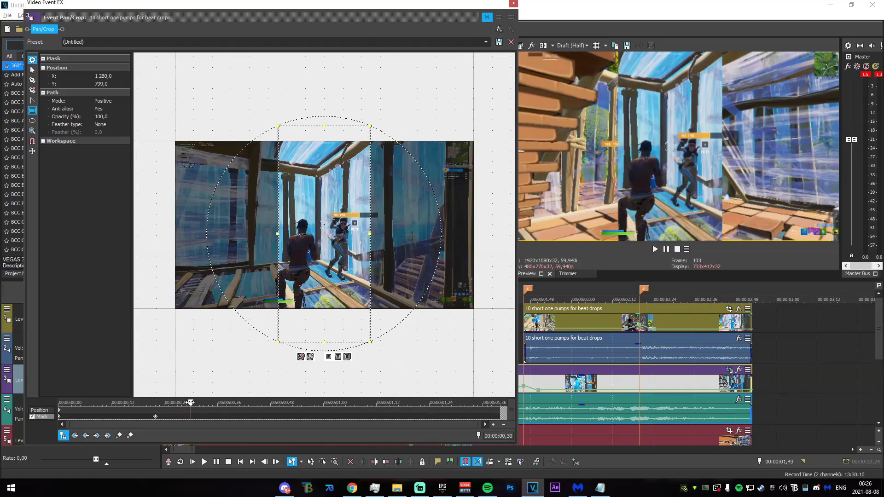
left_click_drag(278, 232, 279, 235)
key("ctrl+z")
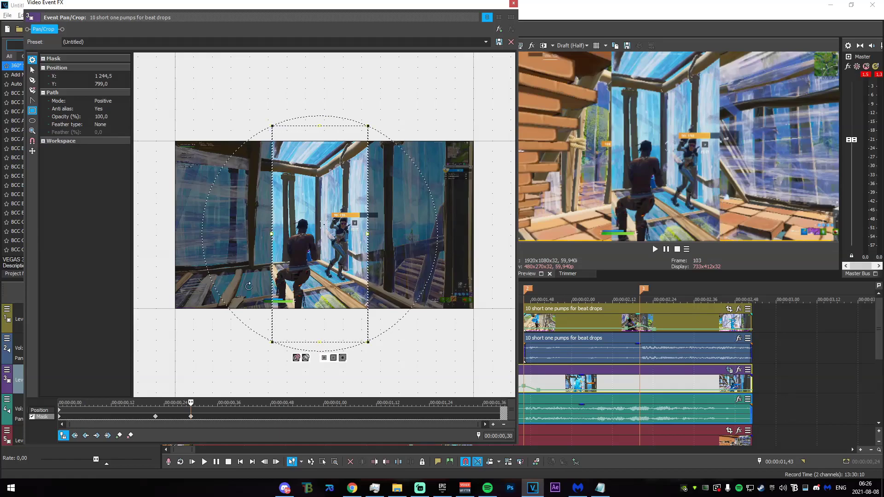
- Delete the two extra mask keyframes after the clip's start and close the Event Pan/Crop window
left_click(155, 416)
key("Delete")
left_click(191, 417)
key("Delete")
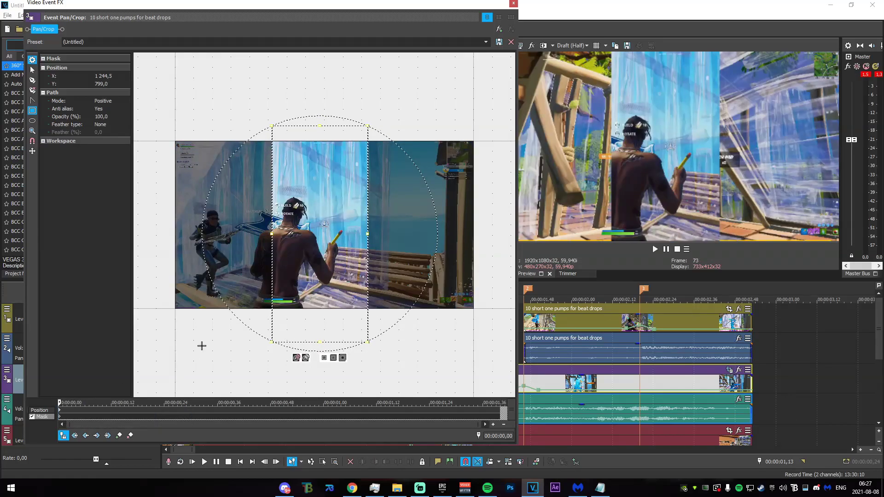
left_click(514, 3)
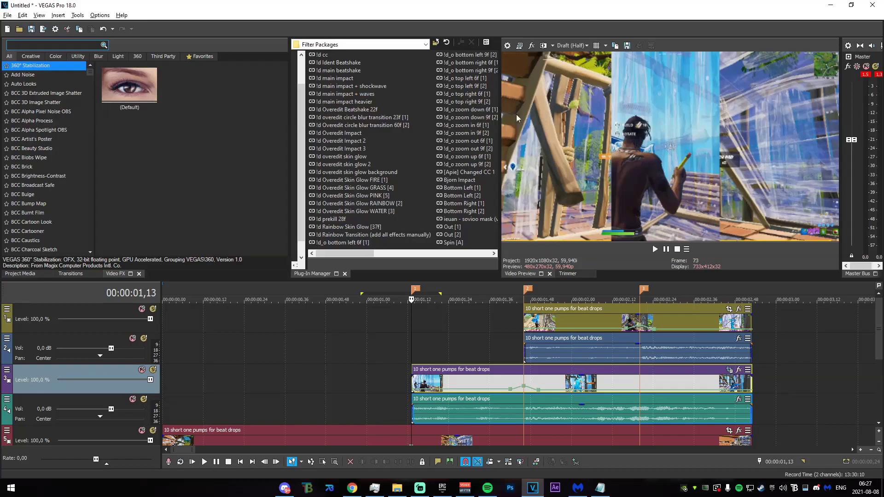
- Copy the masked second clip and selectively paste only its video event pan/crop settings onto the topmost clip
left_click(456, 385)
right_click(454, 385)
left_click(428, 385)
left_click(418, 385)
left_click(619, 380)
left_click(465, 384)
right_click(561, 321)
left_click(607, 216)
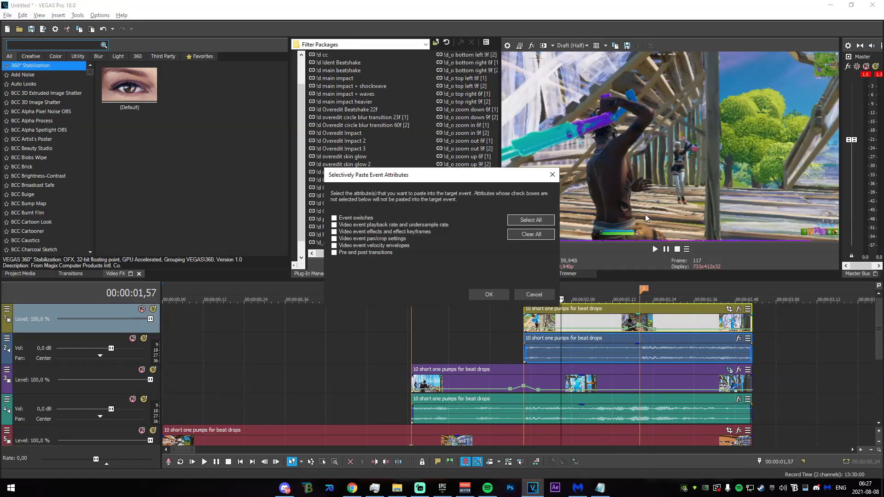
left_click(335, 238)
left_click(489, 295)
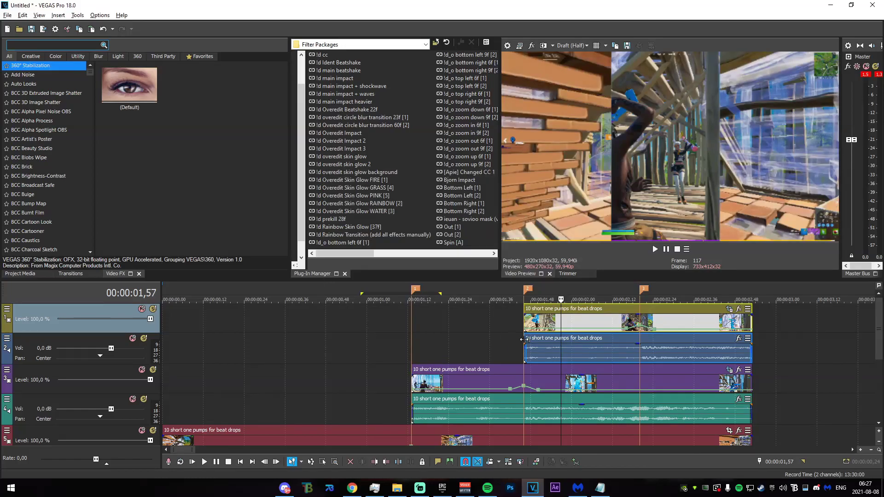